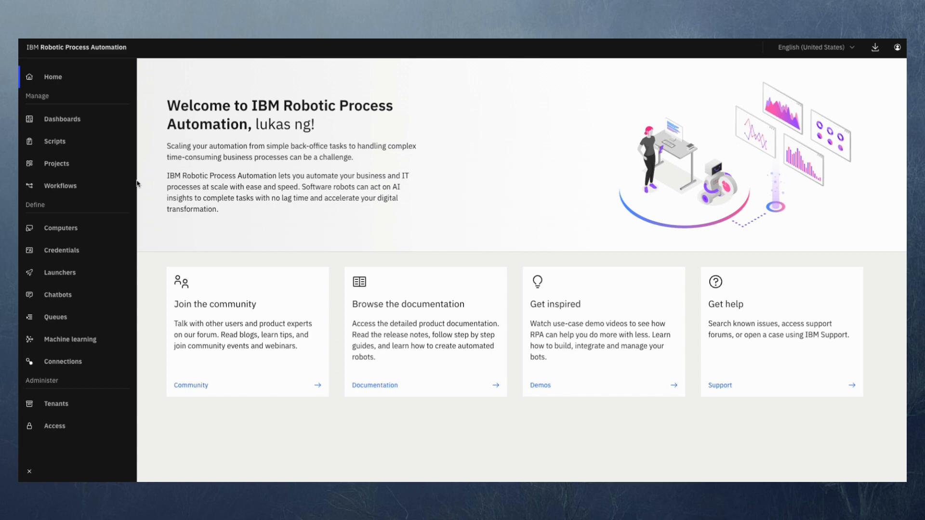
- Open the weather app bot project from the second page of the project list
click(77, 170)
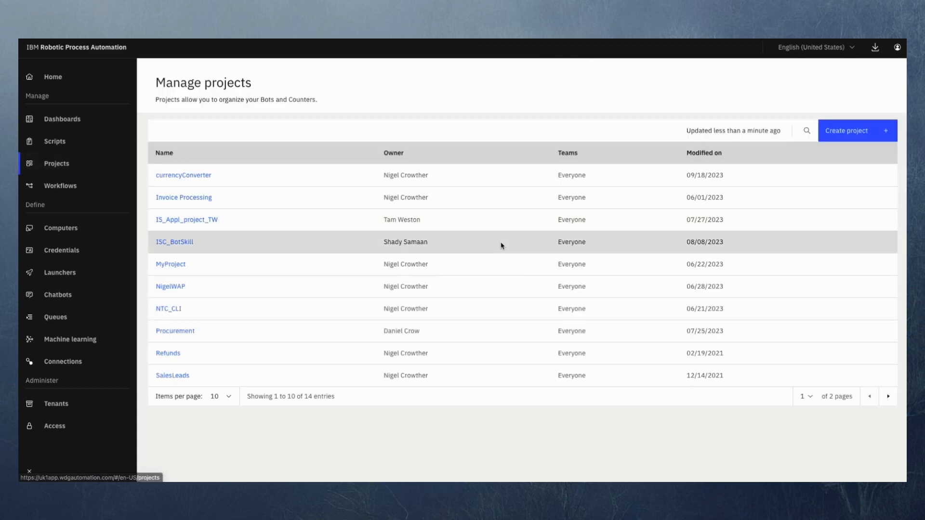
click(888, 396)
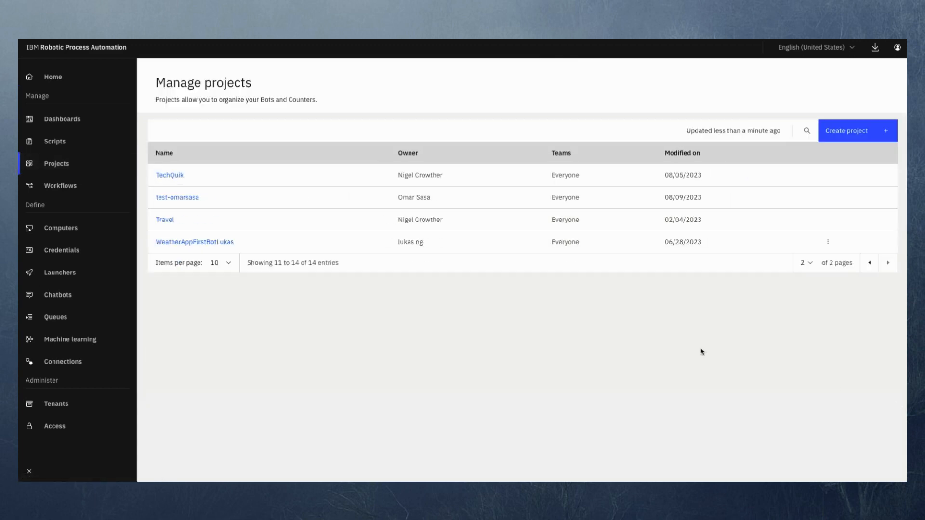
click(179, 242)
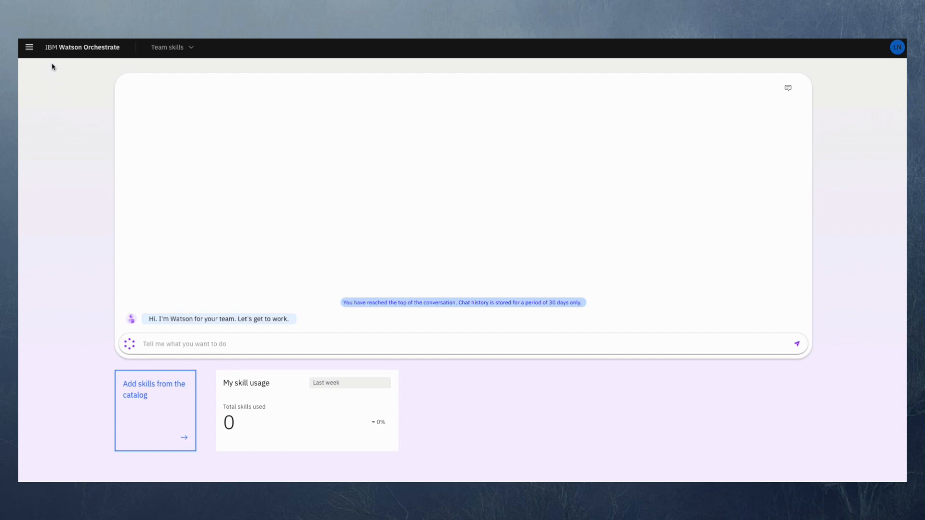
- Switch to IBM Watson Orchestrate and start adding skills with IBM RPA as the source app
click(29, 49)
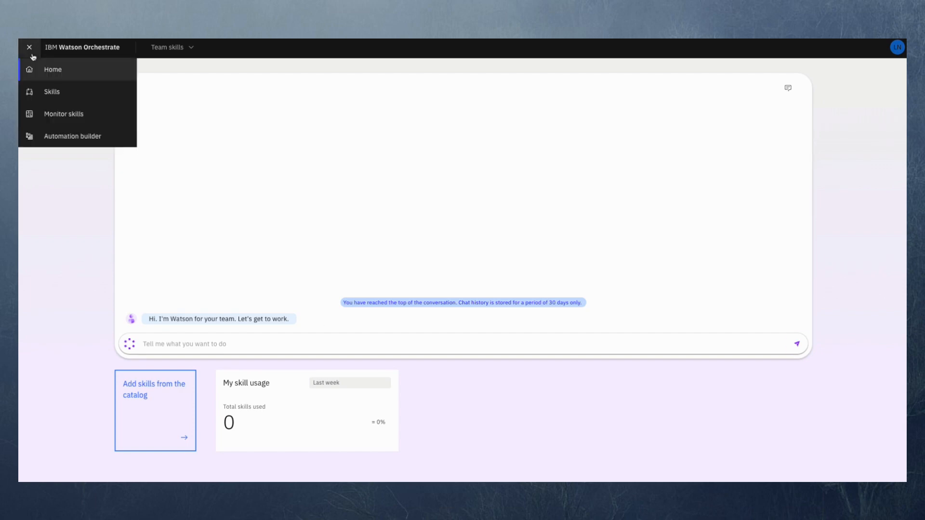
click(73, 95)
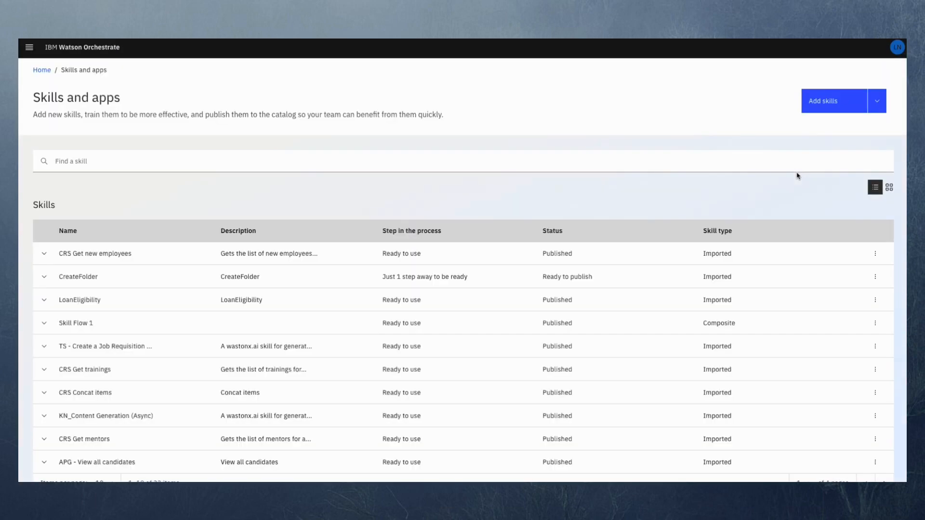
click(823, 107)
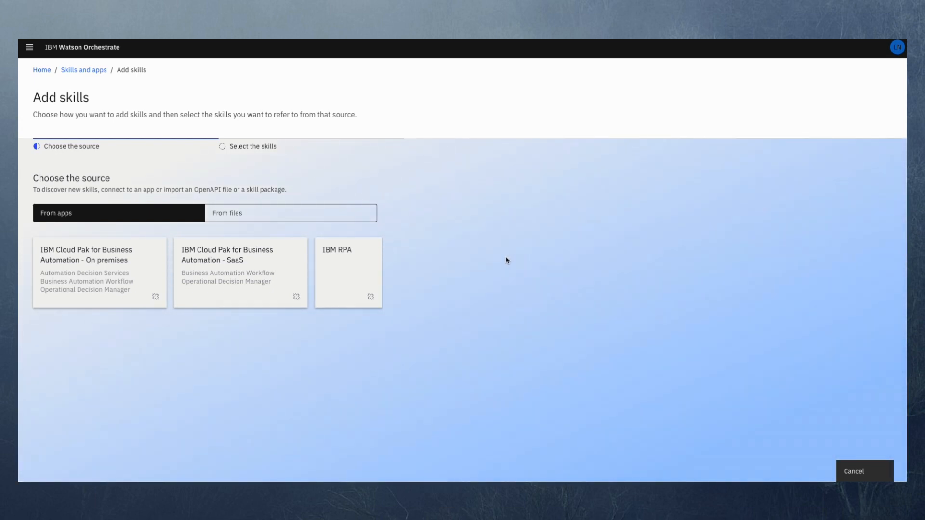
click(352, 268)
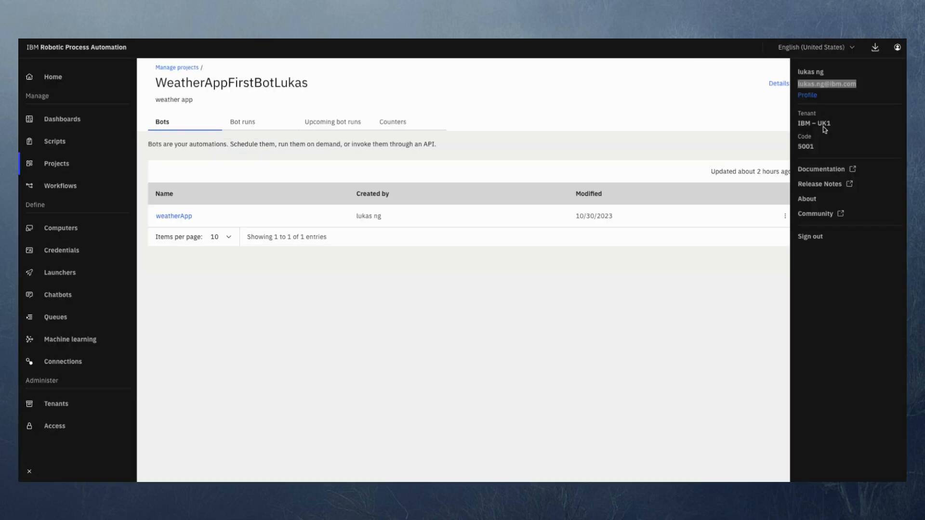
- Switch to IBM Robotic Process Automation and look up the tenant region in the account details for the connection
click(824, 129)
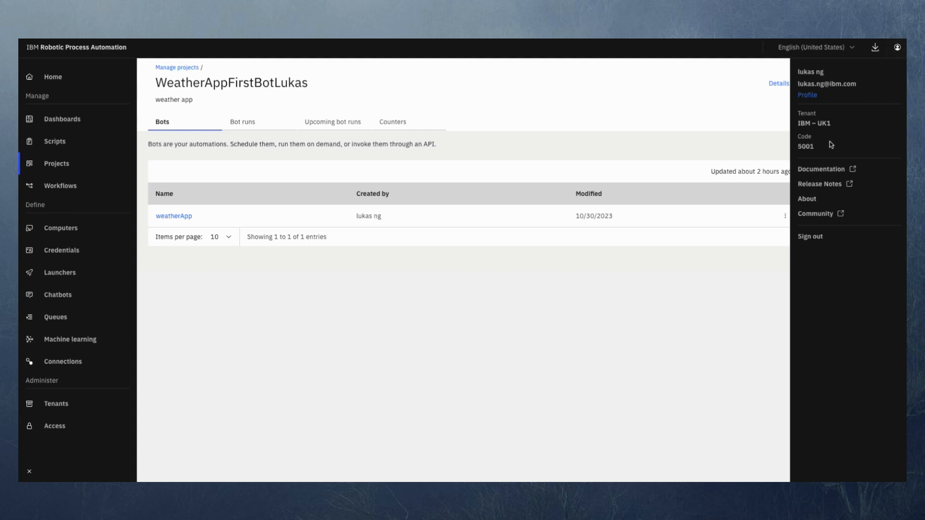
double_click(824, 124)
click(837, 134)
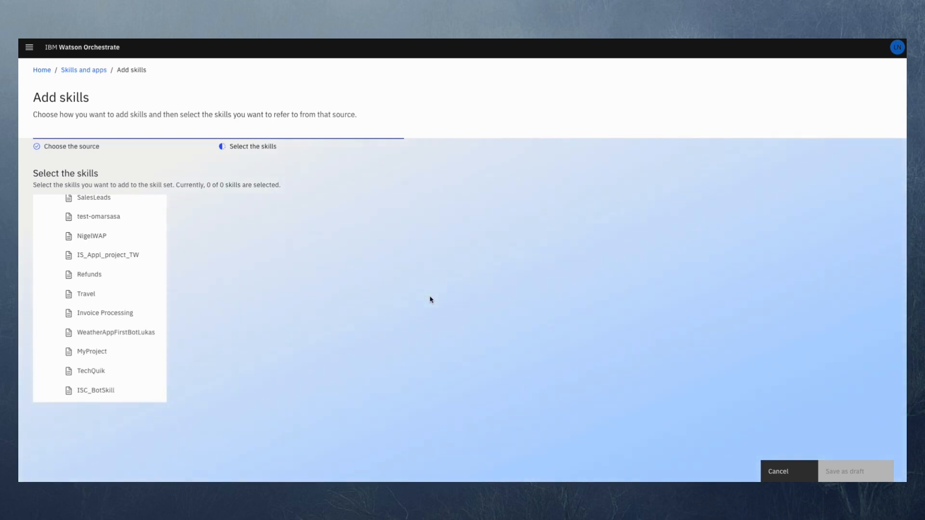
- In Watson Orchestrate, select the weatherApp skill from the weather app bot project, check its issue list and save it as a draft
scroll(96, 294, up, 3)
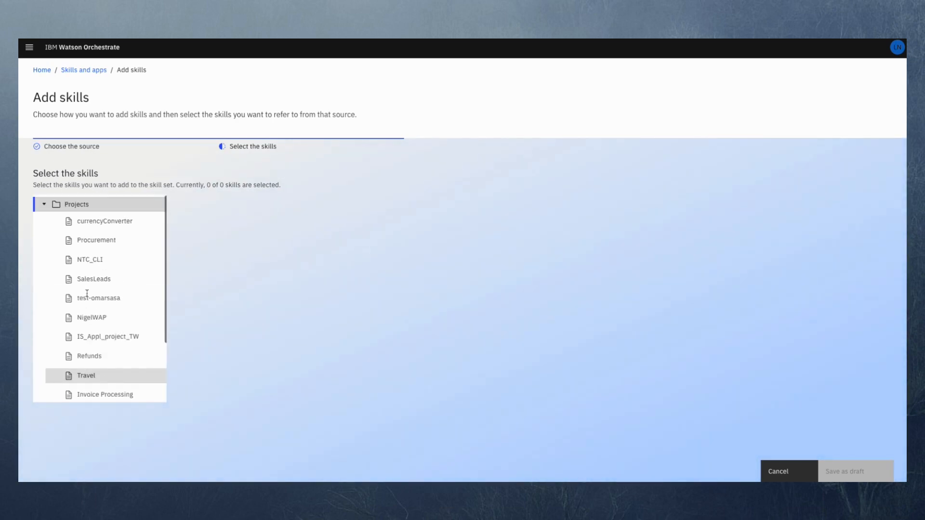
scroll(118, 294, down, 3)
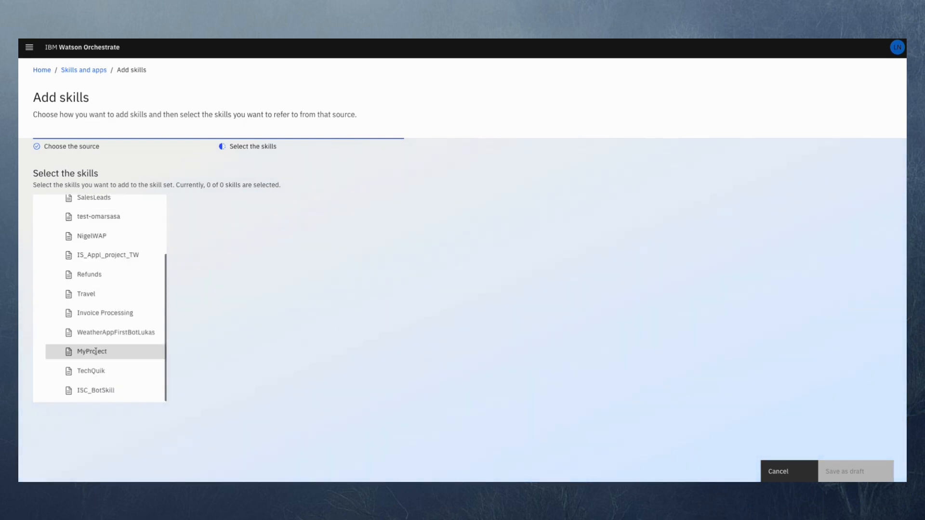
click(159, 339)
click(50, 254)
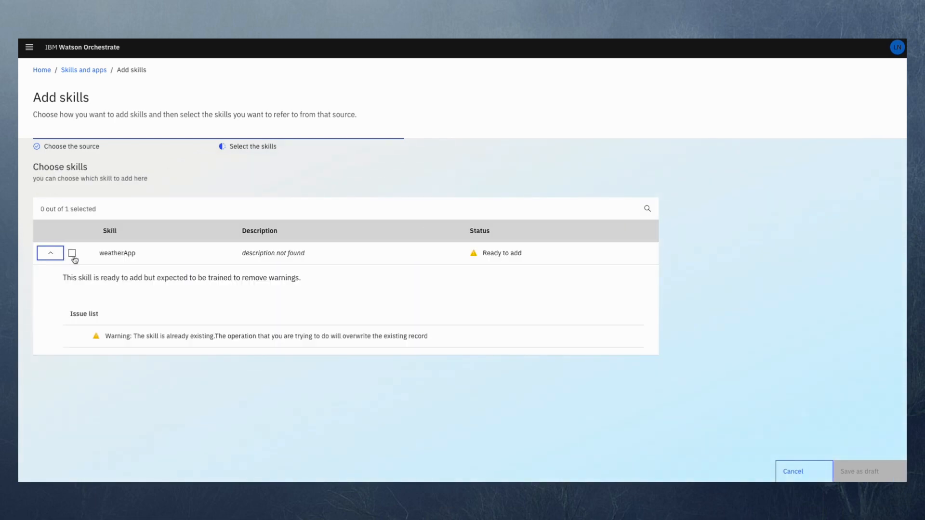
click(72, 255)
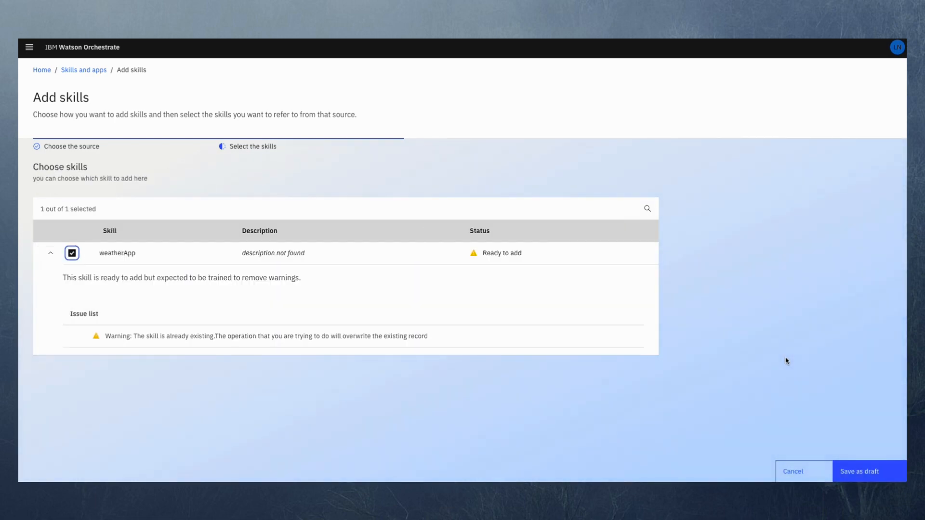
click(857, 474)
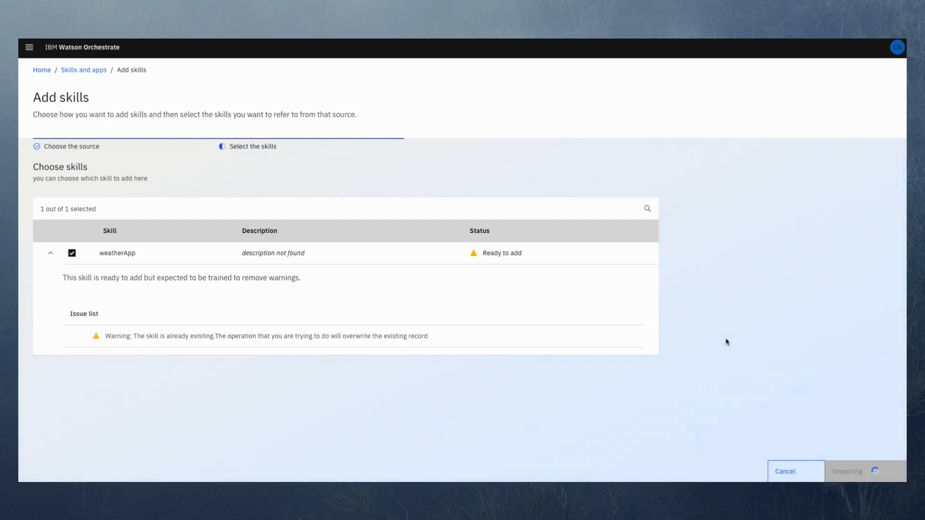
- Open the imported weatherApp skill for enhancement and review its input and output settings
scroll(607, 204, down, 3)
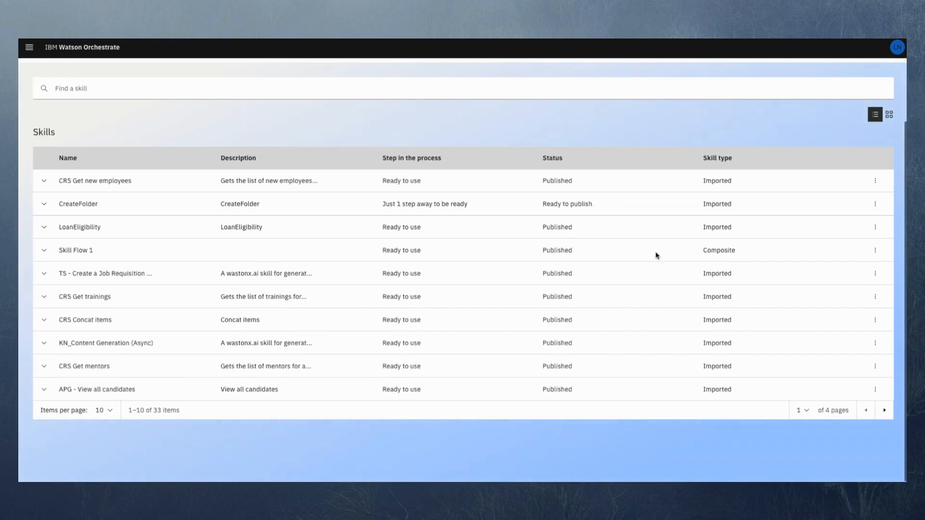
click(885, 411)
click(885, 411)
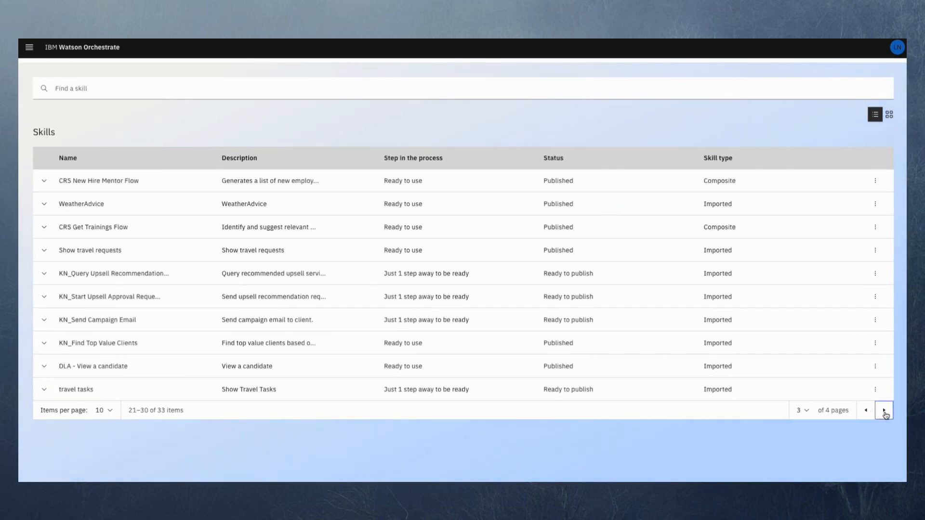
click(885, 411)
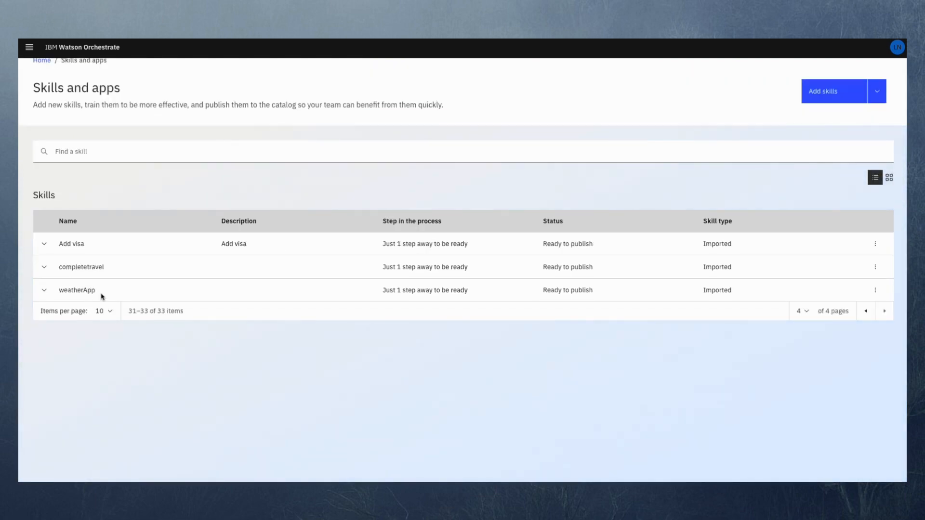
click(876, 290)
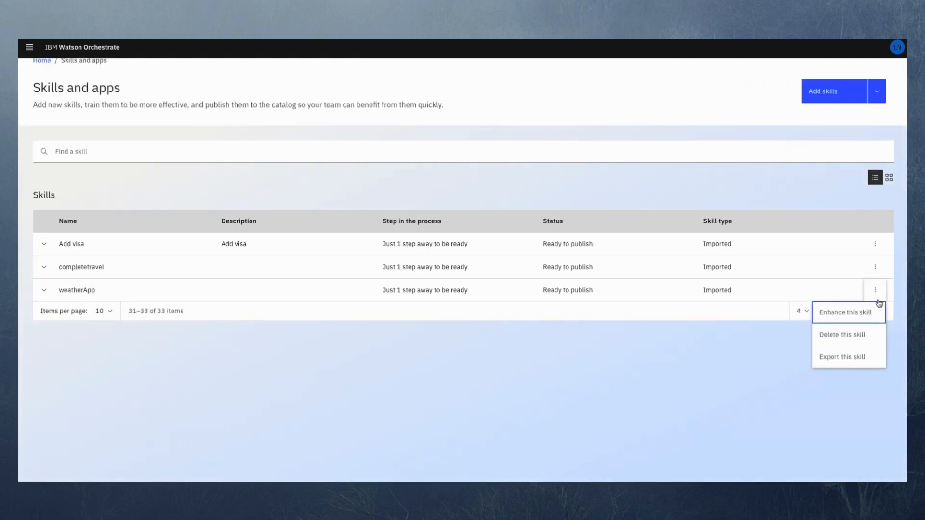
click(841, 316)
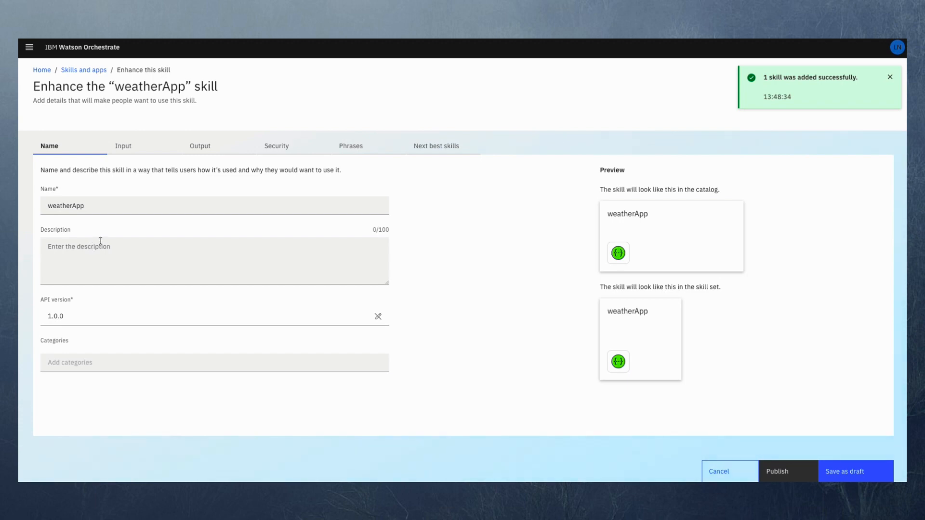
click(149, 145)
click(221, 148)
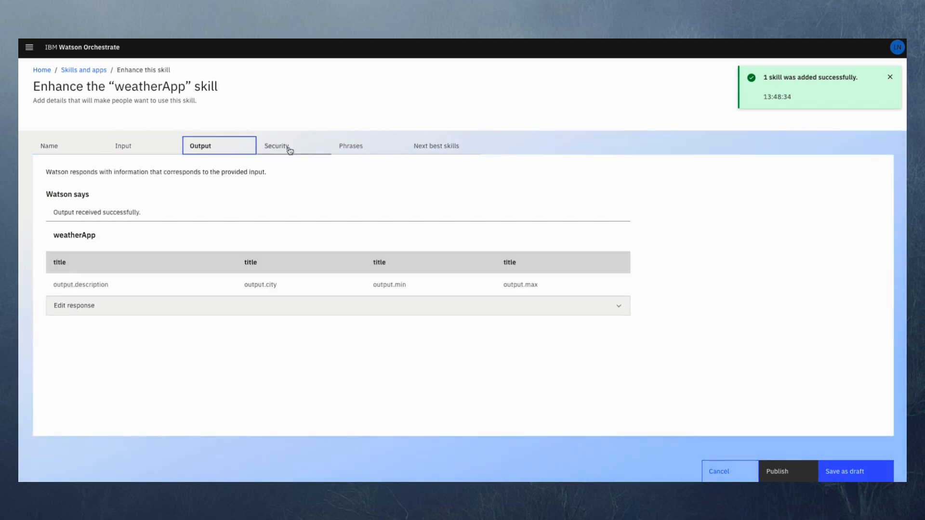
- Add the training phrase "check weather" to the weatherApp skill and publish it
click(355, 150)
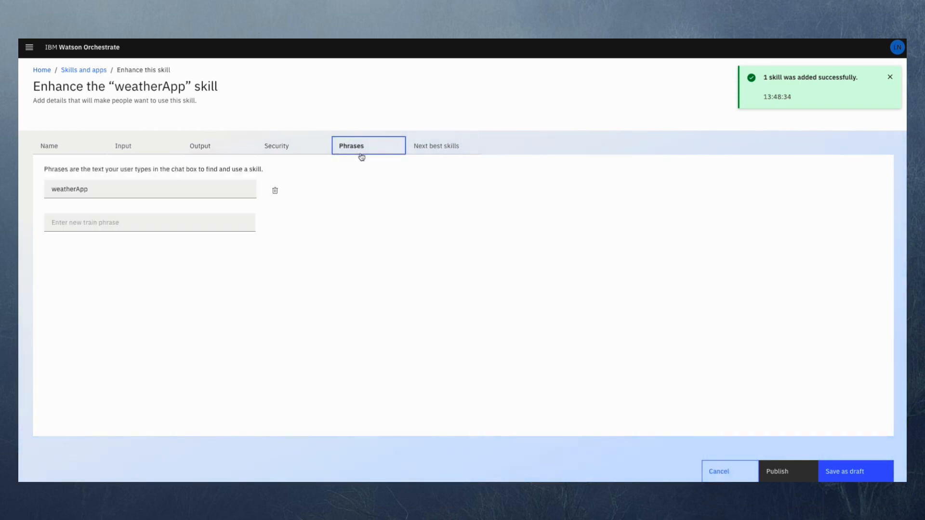
click(104, 222)
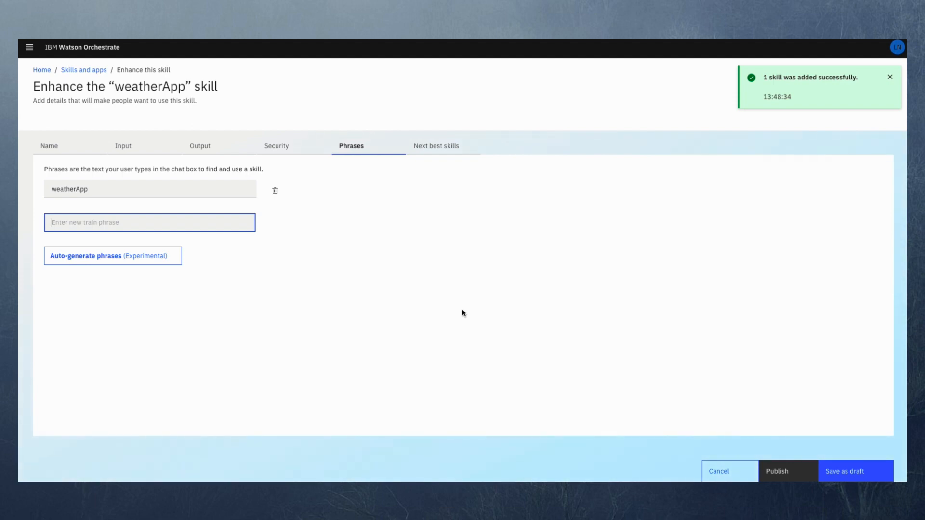
text(check weather)
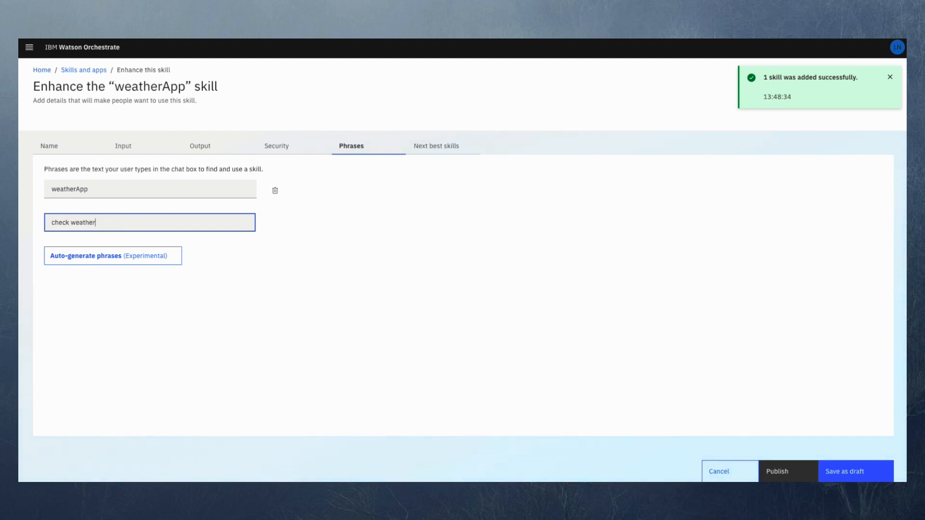
click(285, 285)
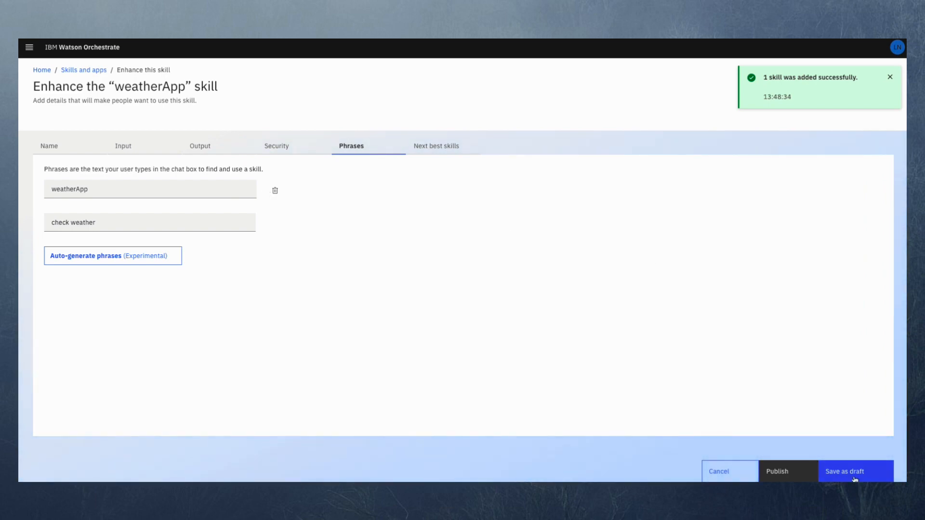
click(770, 477)
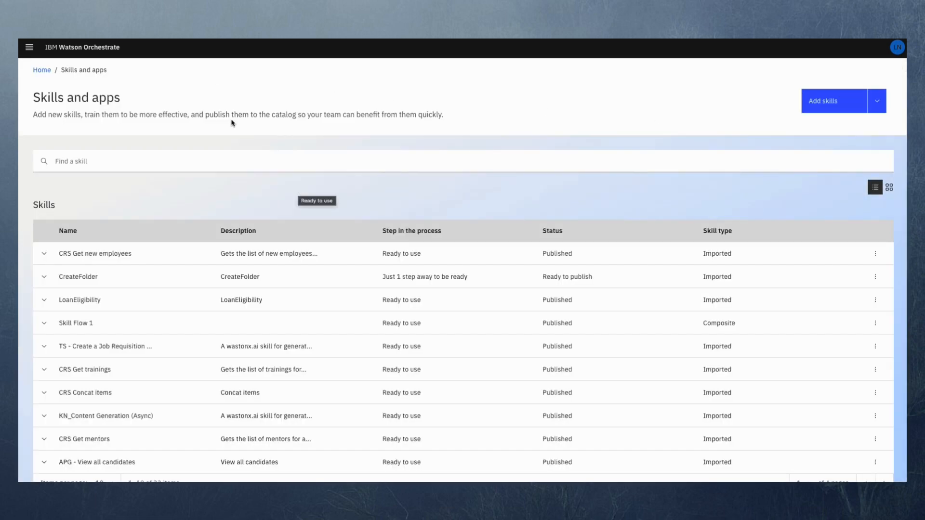
- Open the weather app bot's entry in the skill catalog for personal skills
click(43, 73)
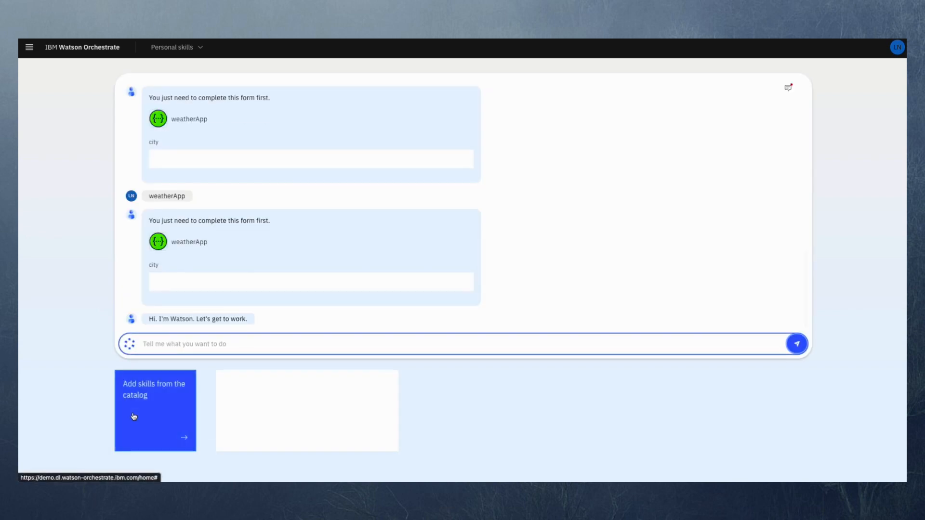
click(131, 418)
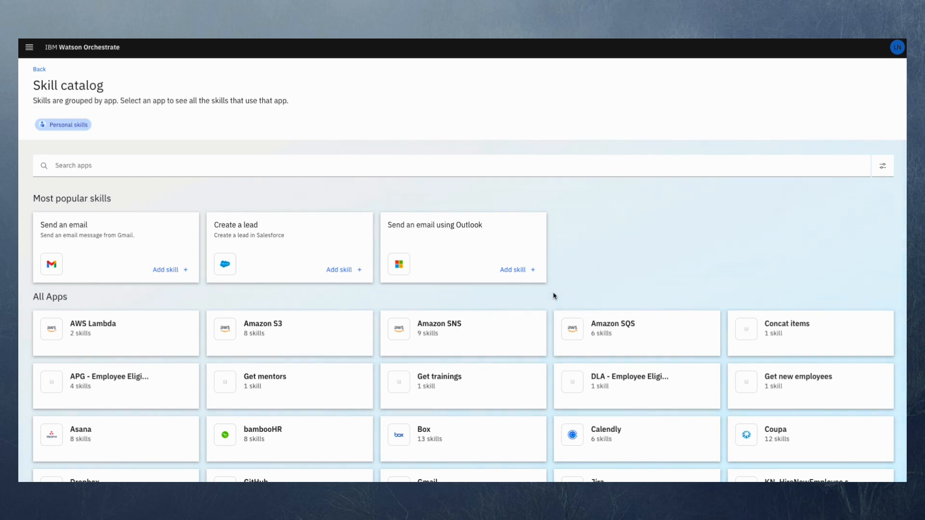
scroll(555, 296, down, 4)
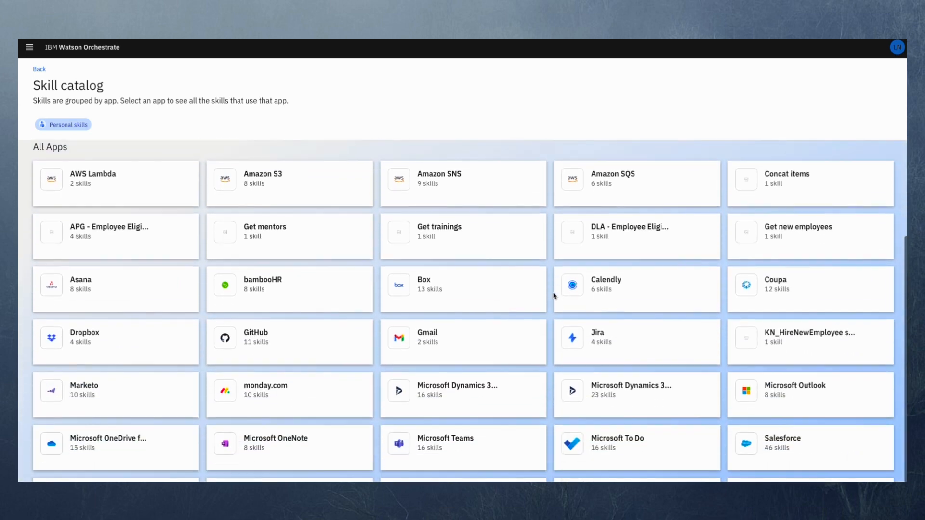
scroll(554, 296, down, 2)
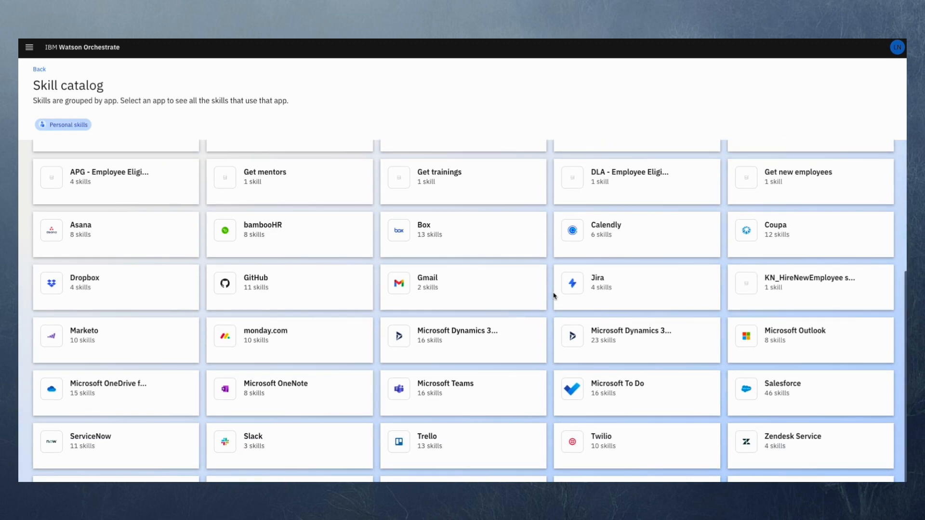
scroll(554, 296, down, 2)
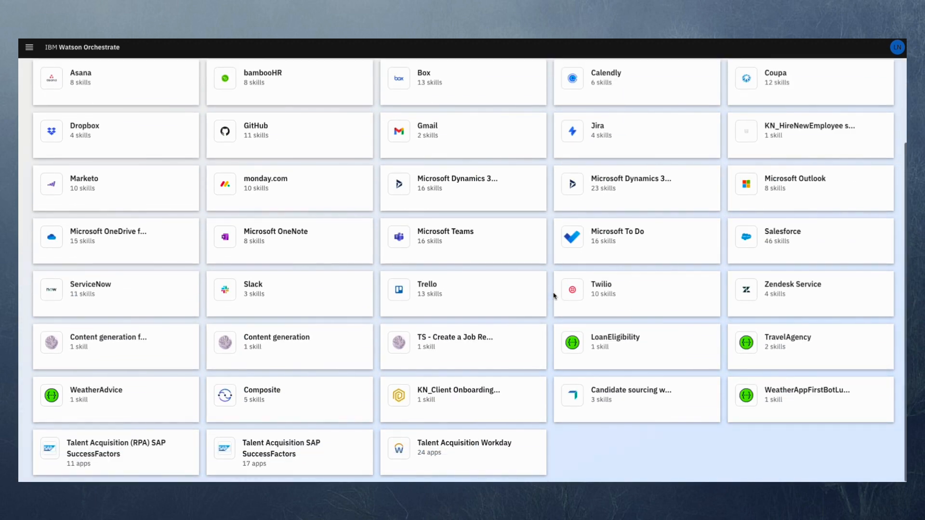
click(790, 401)
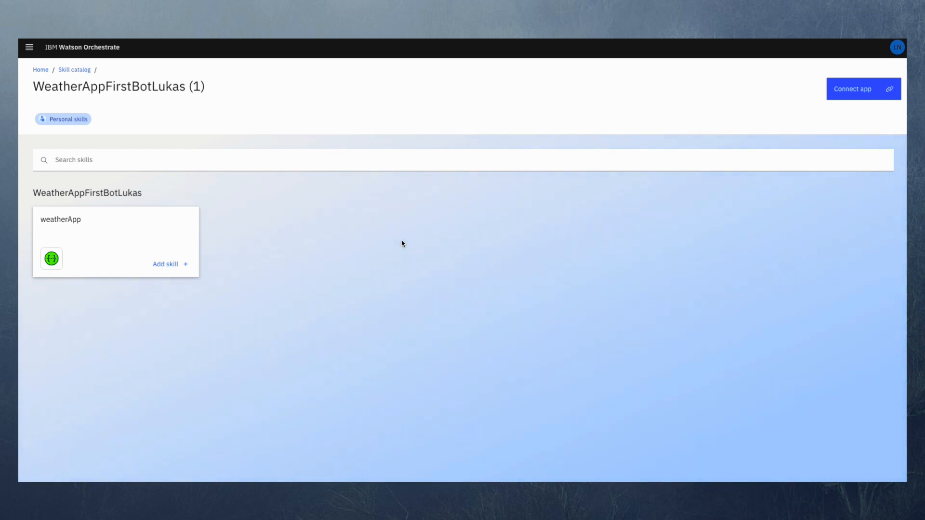
- Connect the weather bot app, add its weatherApp skill to the personal skills and return to the home page
click(857, 96)
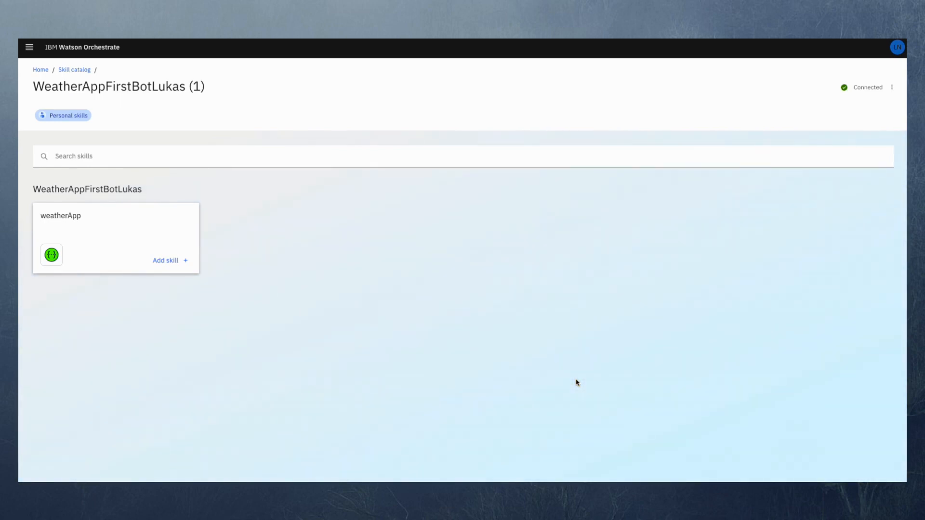
click(181, 263)
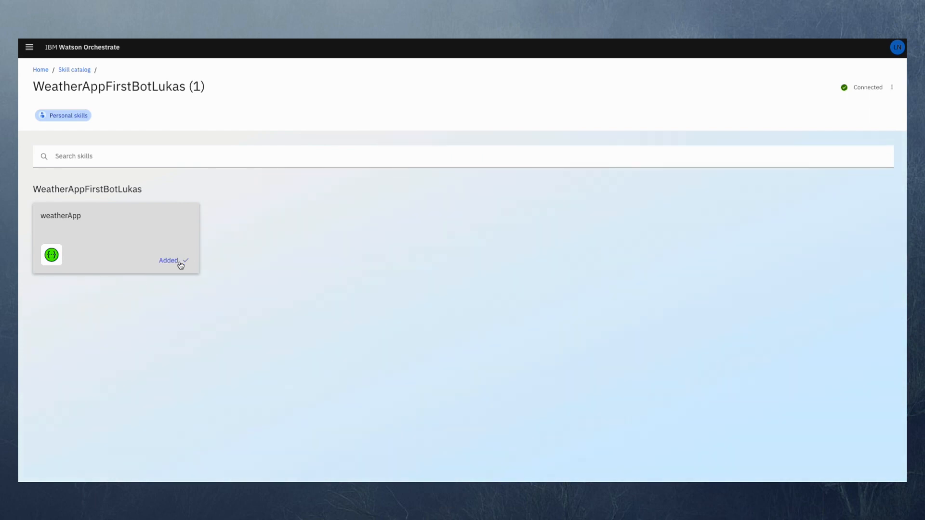
click(40, 71)
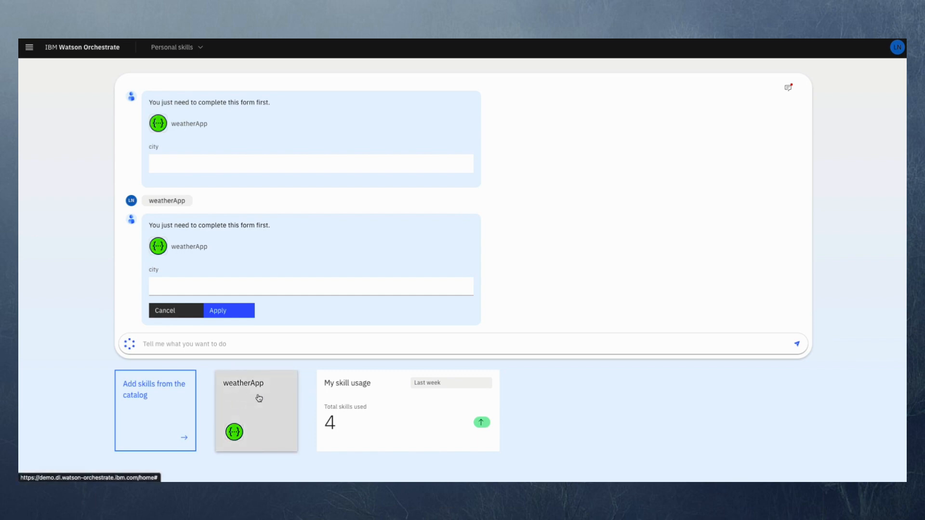
- Run the weatherApp skill from the chat with the phrase "check weather" and submit London as the city
click(285, 348)
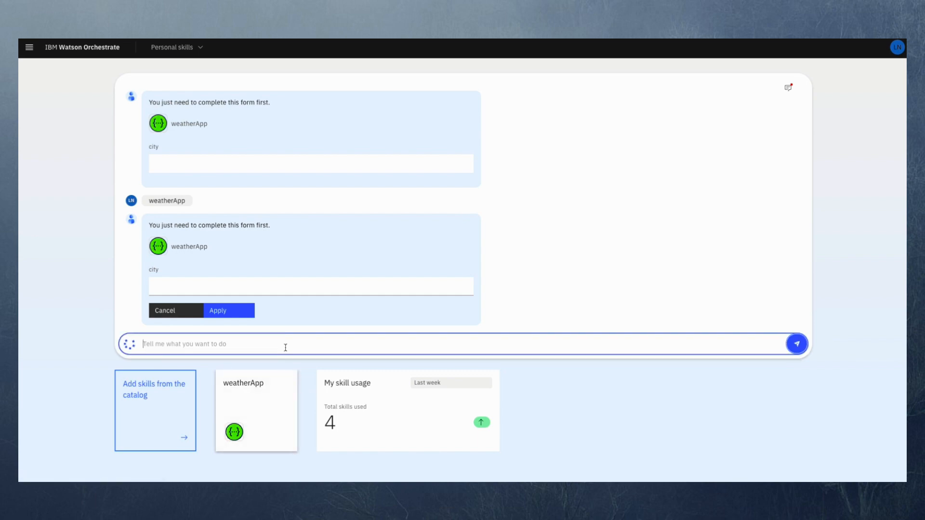
text(check w)
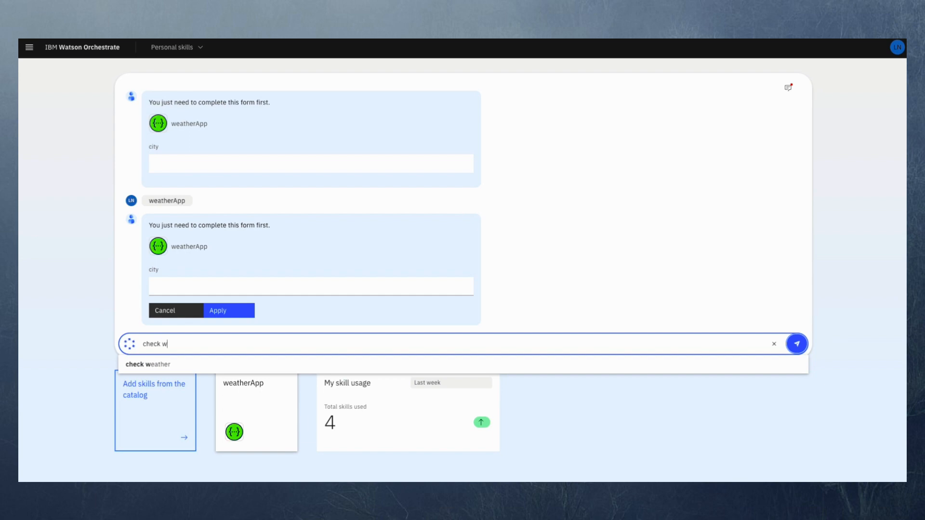
text(eather)
key(Return)
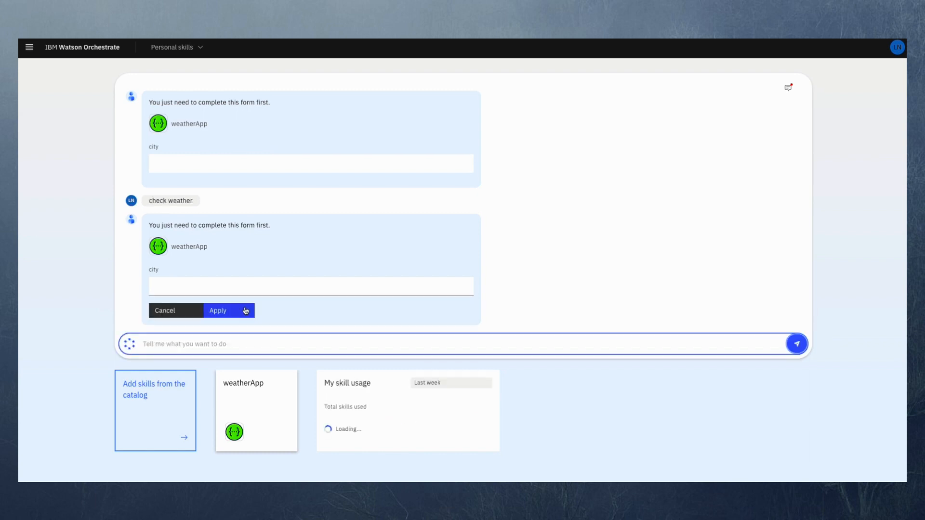
click(221, 289)
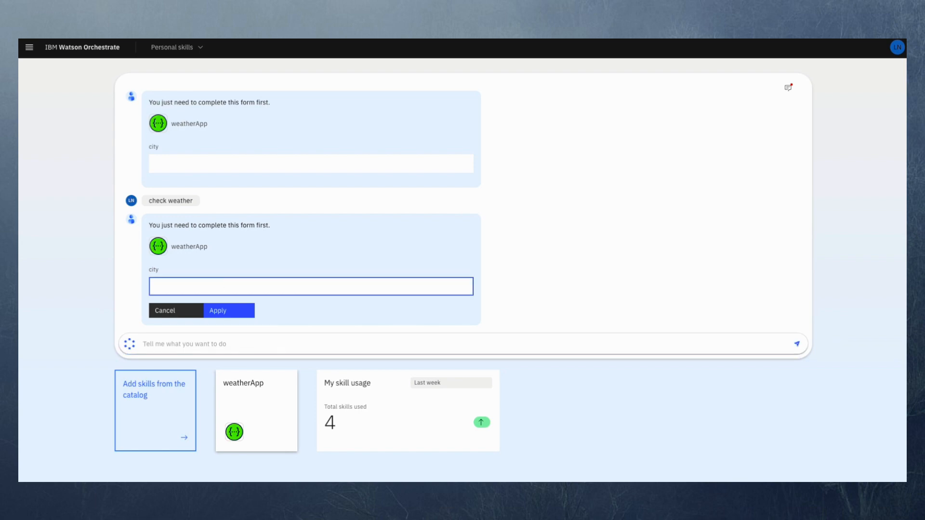
text(London)
click(223, 311)
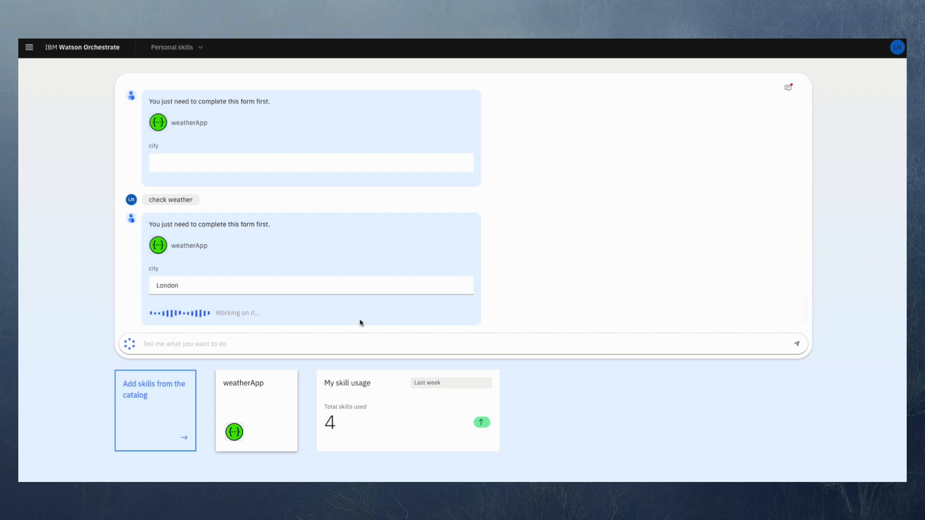